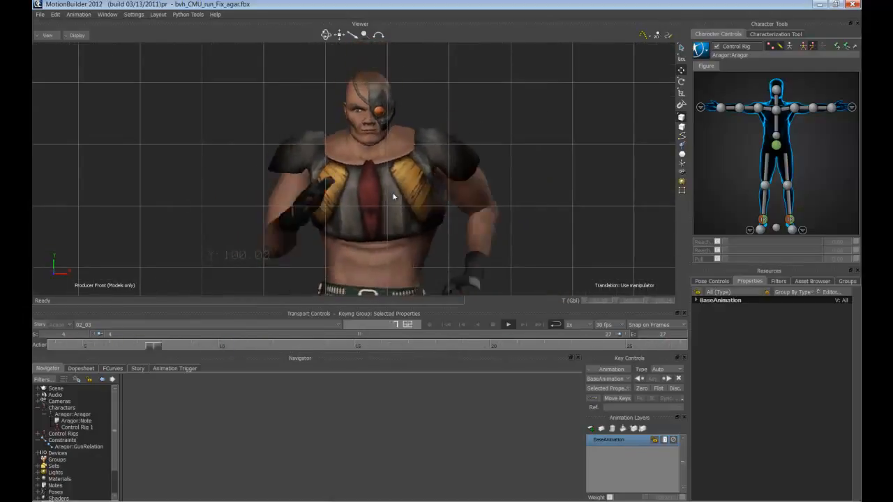
# Step: Play the run cycle in the front view to examine the head motion, and return to frame 4
pyautogui.keyDown('ctrl'); pyautogui.moveTo(497, 202); pyautogui.dragTo(365, 189); pyautogui.keyUp('ctrl')
pyautogui.keyDown('ctrl'); pyautogui.moveTo(424, 231); pyautogui.dragTo(438, 182); pyautogui.keyUp('ctrl')
pyautogui.click(491, 326)
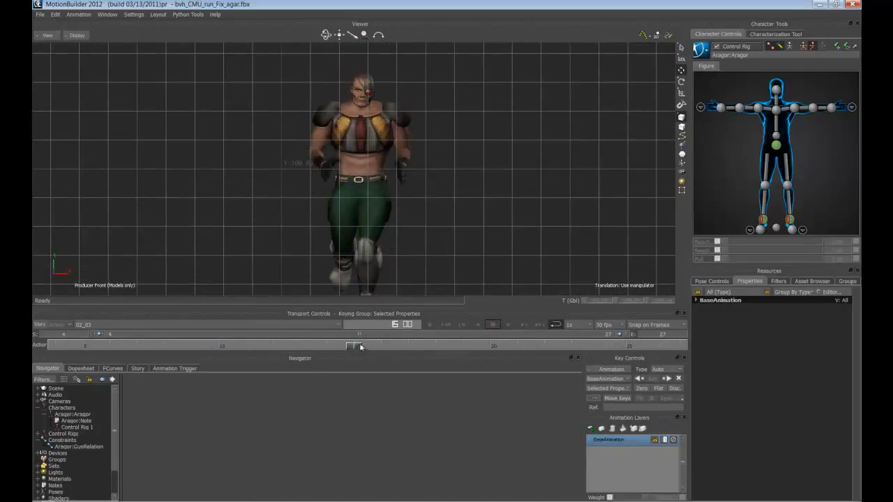
pyautogui.moveTo(354, 347); pyautogui.dragTo(33, 342)
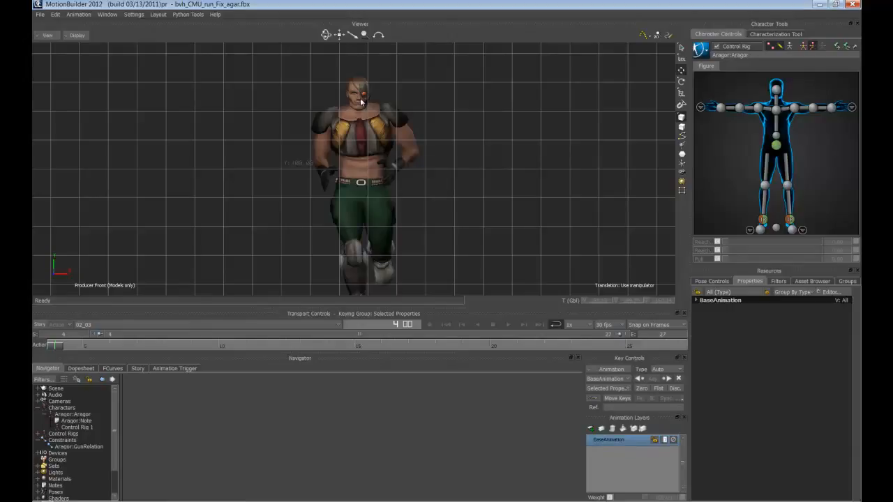
pyautogui.click(508, 325)
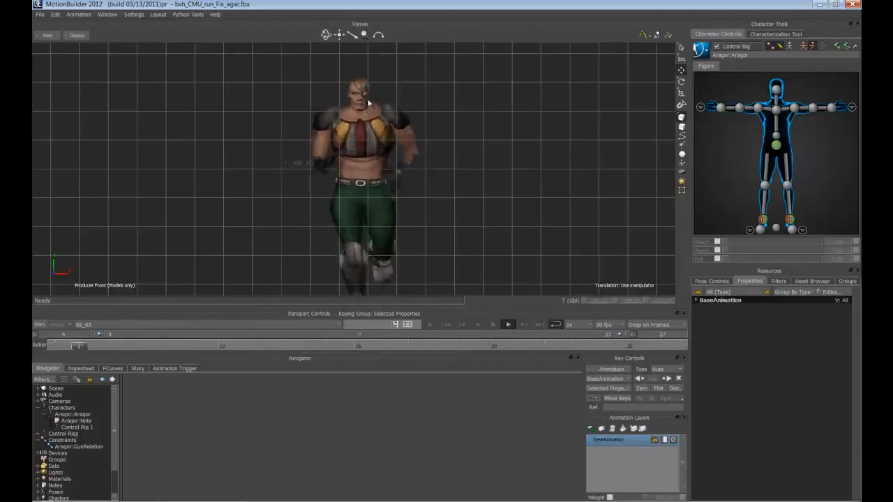
pyautogui.click(491, 326)
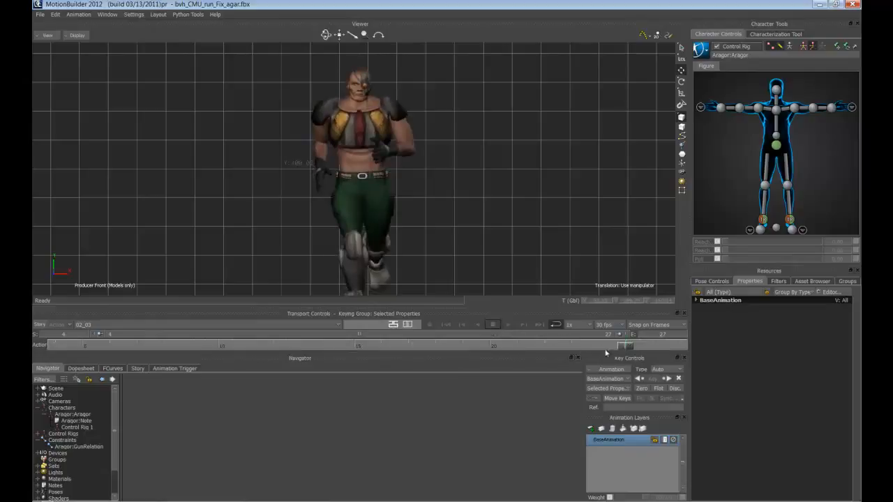
pyautogui.moveTo(627, 349); pyautogui.dragTo(46, 333)
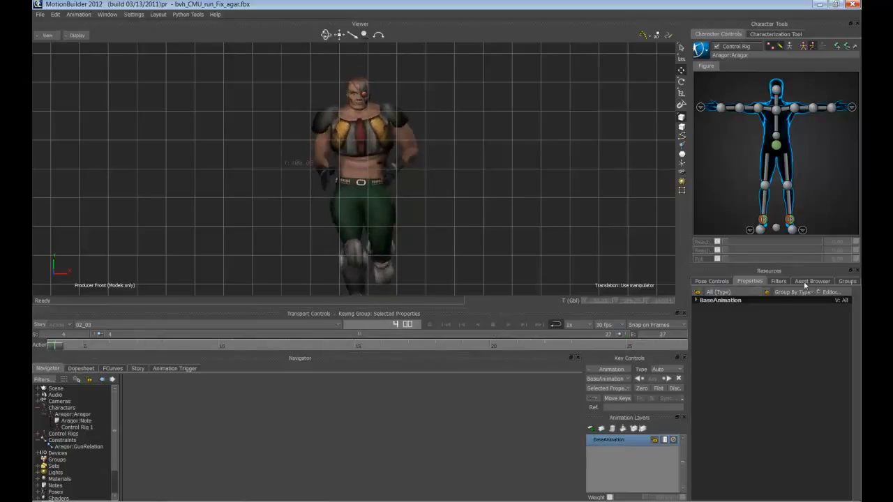
# Step: Show the rig in X-Ray display and add a Null from the Elements templates, aligned to the character's head effector
pyautogui.click(809, 282)
pyautogui.click(108, 15)
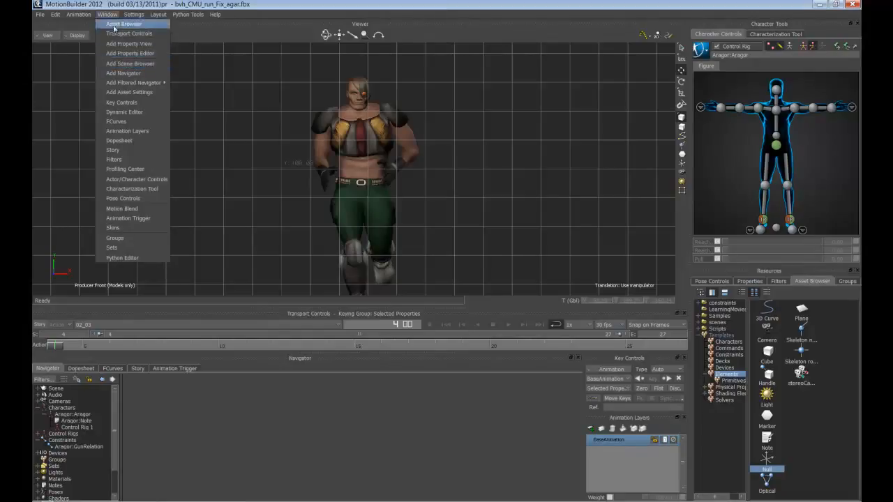
pyautogui.click(454, 27)
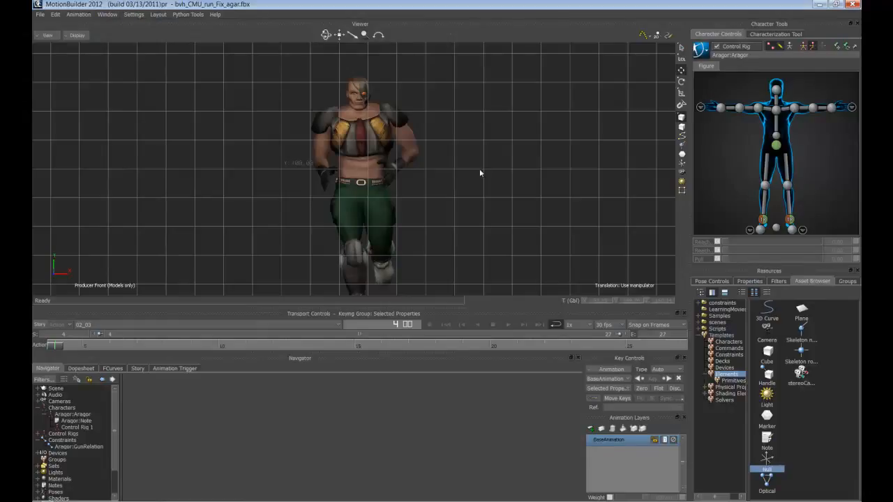
pyautogui.hotkey('ctrl', 'a')
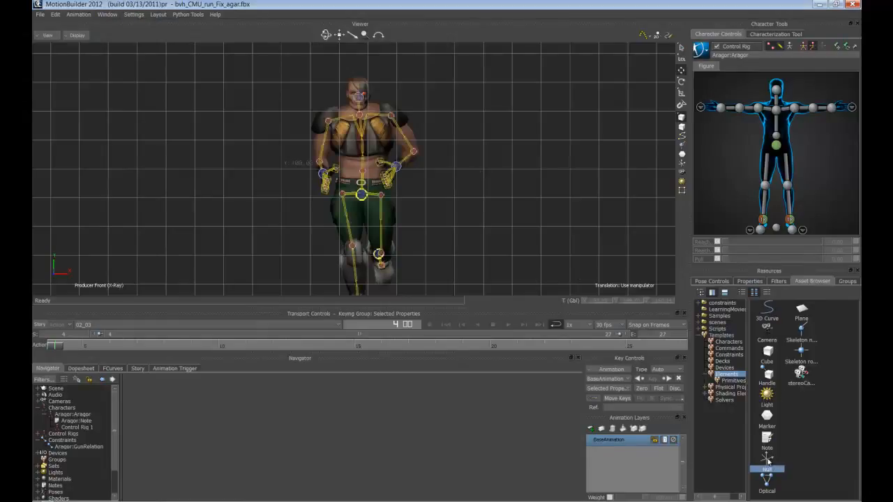
pyautogui.moveTo(767, 461); pyautogui.dragTo(360, 97)
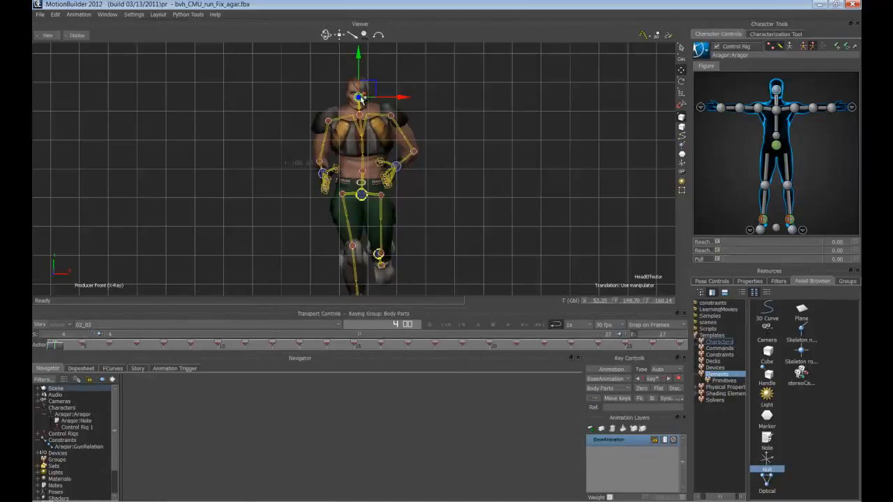
pyautogui.moveTo(360, 98); pyautogui.dragTo(360, 99)
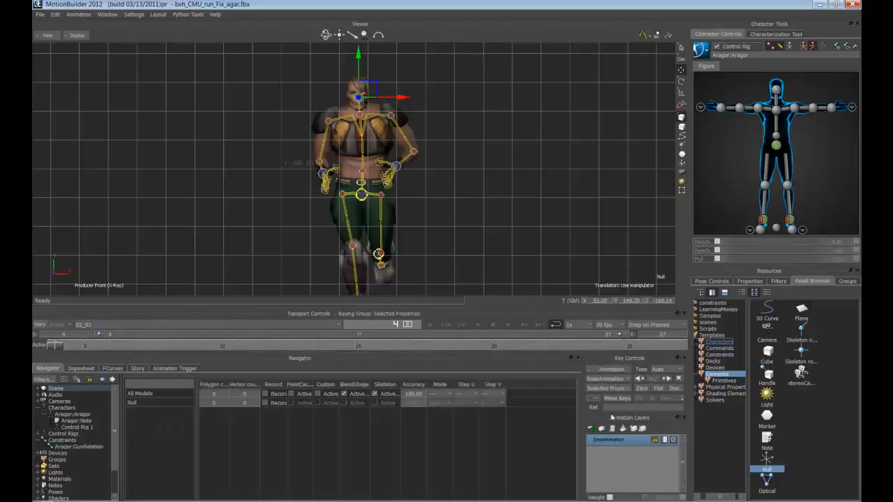
# Step: Set the Null's size to 500 in its properties and deselect it
pyautogui.click(750, 282)
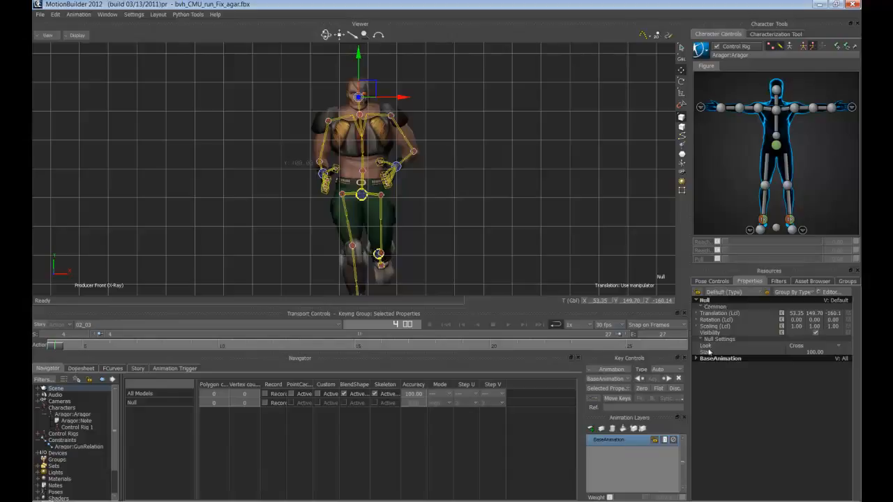
pyautogui.doubleClick(825, 354)
pyautogui.write('500')
pyautogui.press('Return')
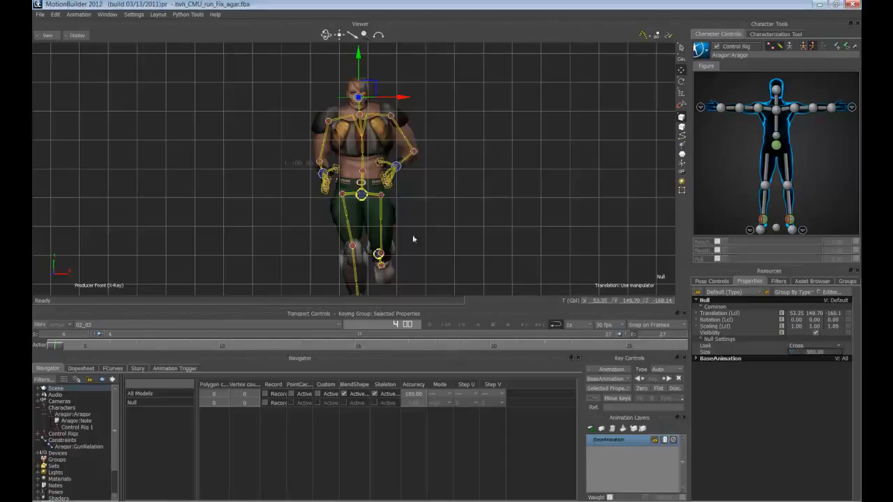
pyautogui.click(466, 208)
# Step: Hide the grid for the Producer Front camera through its Show settings
pyautogui.keyDown('ctrl'); pyautogui.moveTo(466, 208); pyautogui.dragTo(450, 216); pyautogui.keyUp('ctrl')
pyautogui.keyDown('ctrl'); pyautogui.moveTo(328, 165); pyautogui.dragTo(321, 75); pyautogui.keyUp('ctrl')
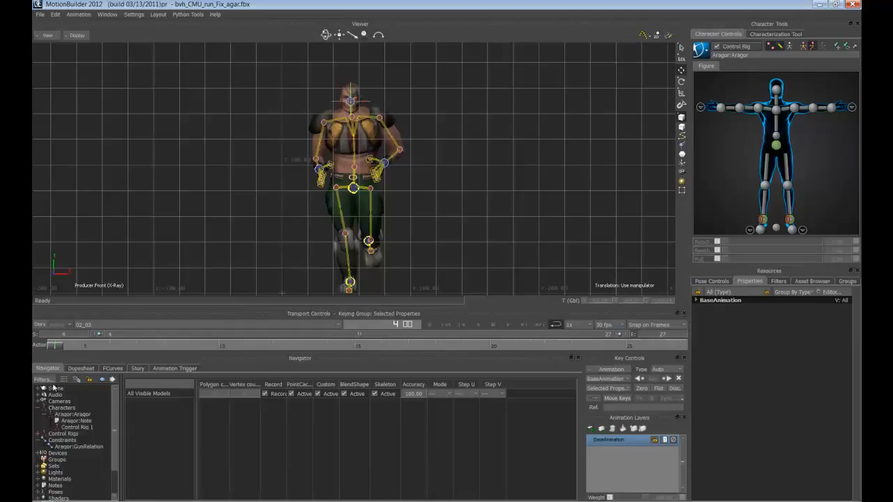
pyautogui.click(39, 402)
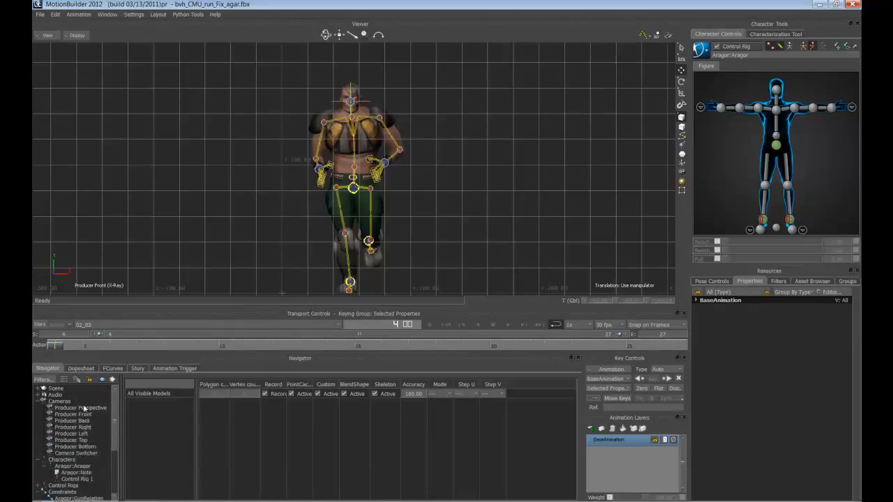
pyautogui.keyDown('shift'); pyautogui.moveTo(439, 260); pyautogui.dragTo(436, 226); pyautogui.keyUp('shift')
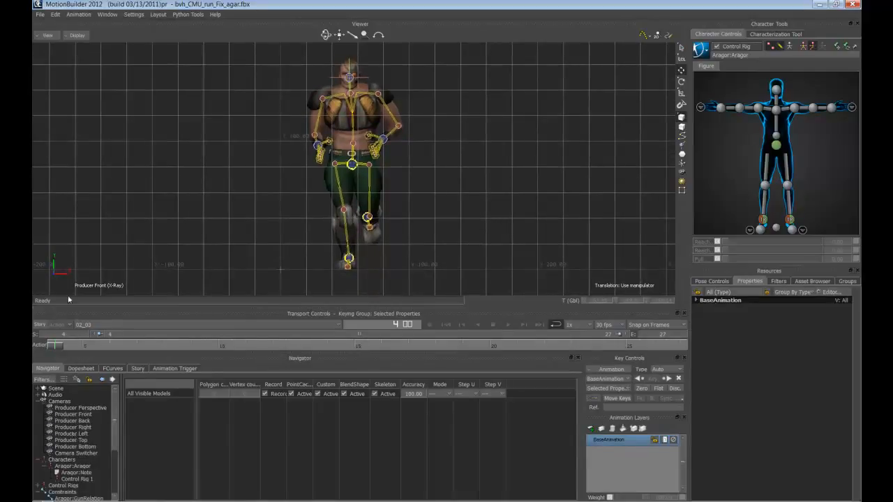
pyautogui.click(73, 414)
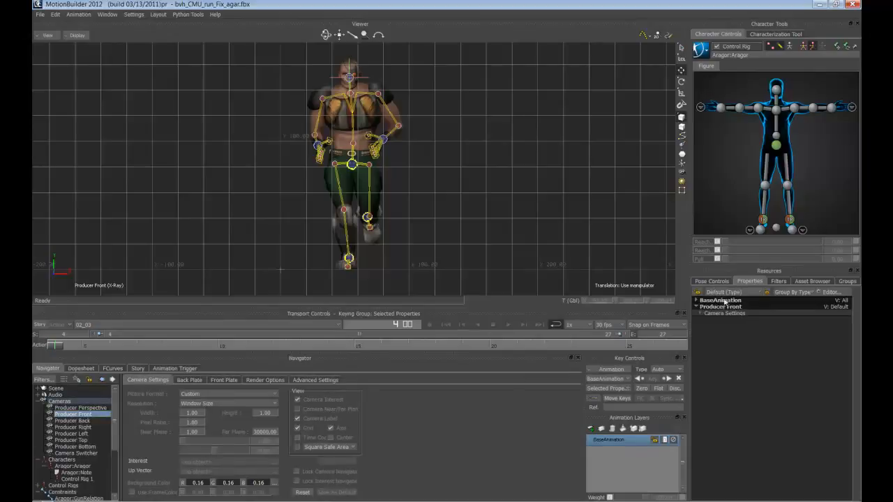
pyautogui.click(698, 314)
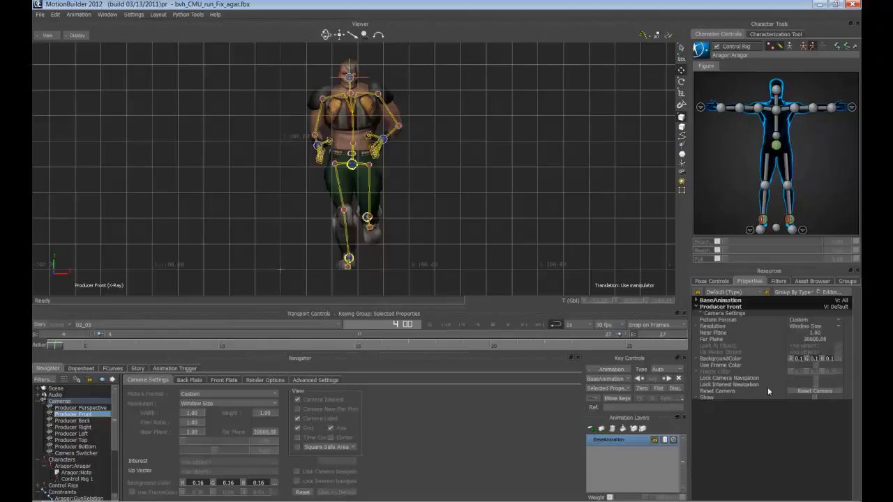
pyautogui.click(697, 399)
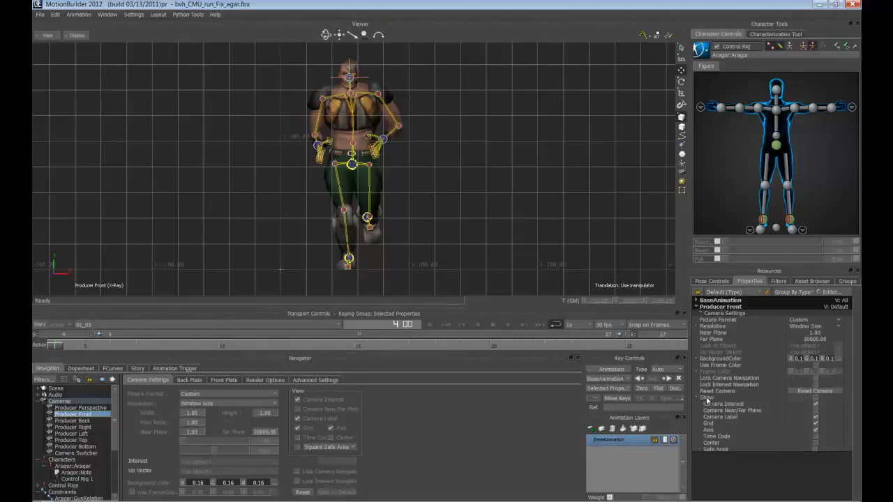
pyautogui.click(815, 423)
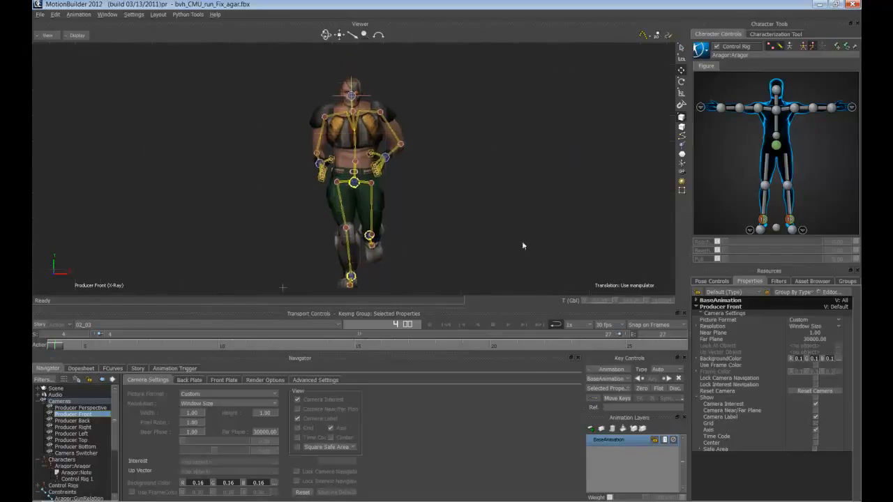
# Step: Play the run with only models displayed, restore X-Ray display and return to frame 4
pyautogui.hotkey('ctrl', 'x')
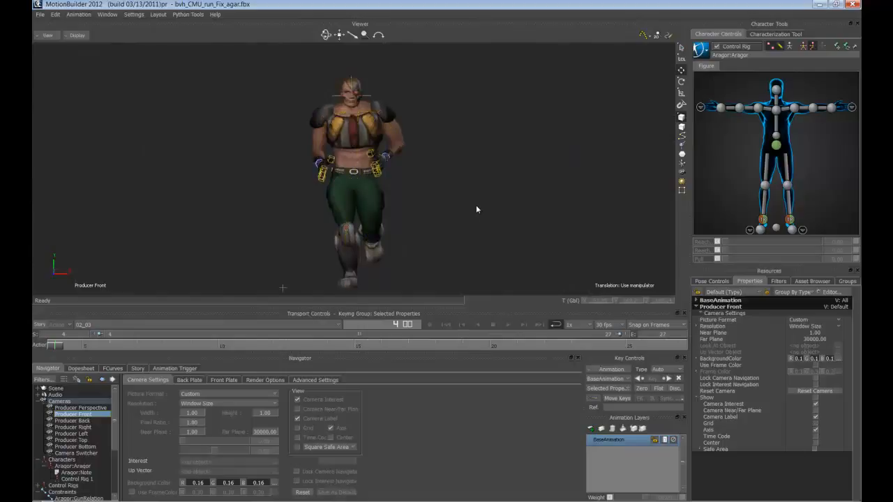
pyautogui.hotkey('ctrl', 'a')
pyautogui.click(507, 325)
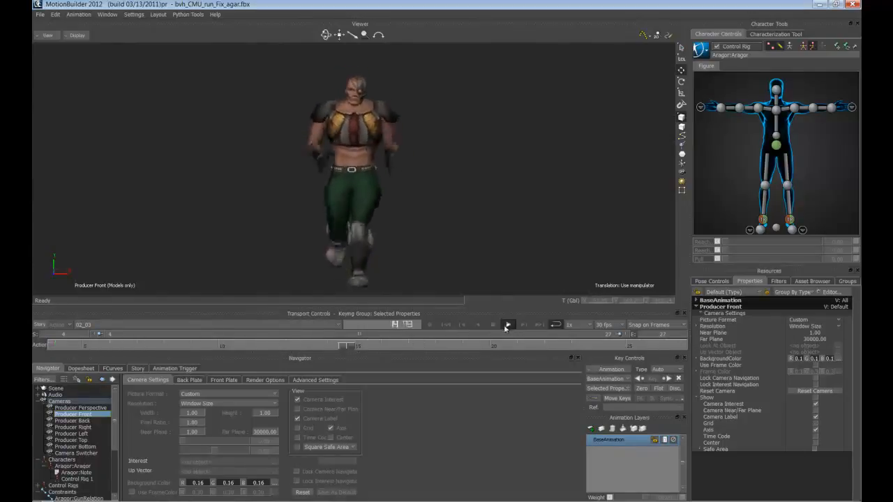
pyautogui.click(493, 326)
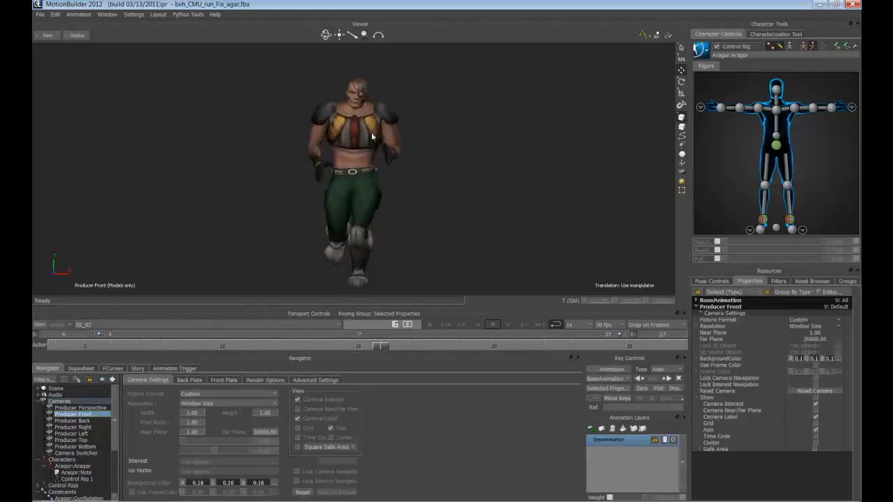
pyautogui.hotkey('ctrl', 'a')
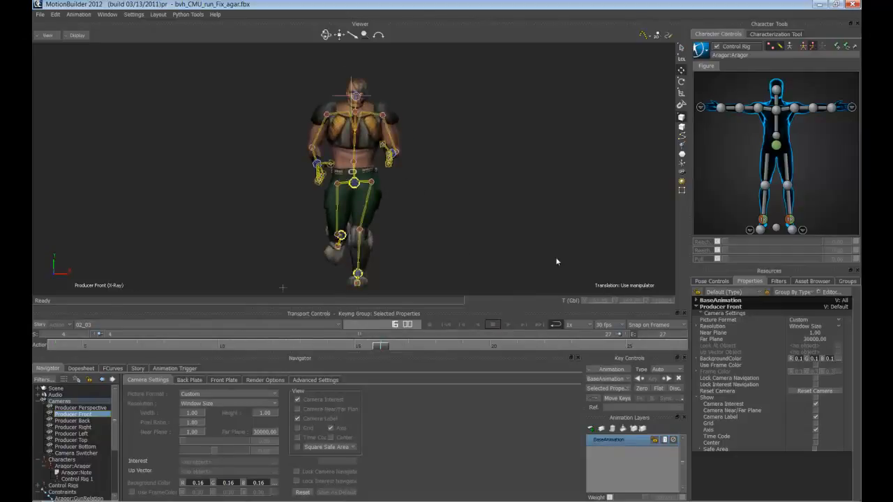
pyautogui.moveTo(379, 345); pyautogui.dragTo(33, 344)
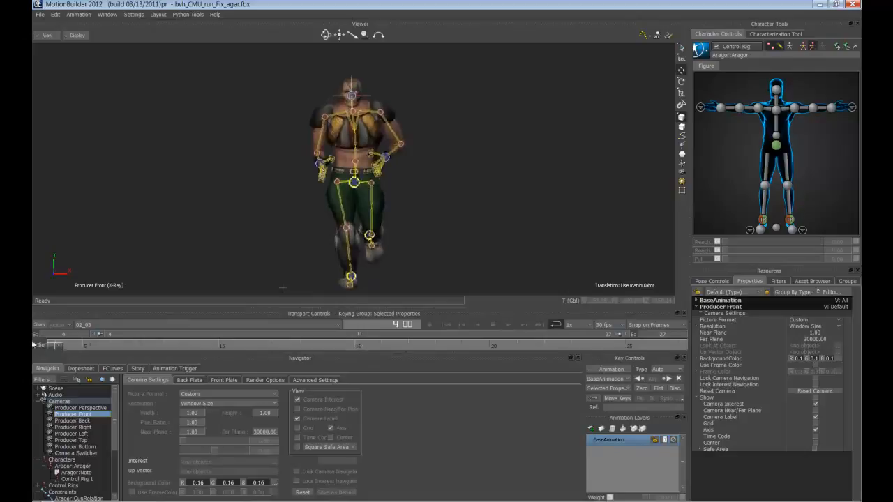
# Step: Switch to the Producer Perspective camera, play the run from the side and return to frame 4
pyautogui.click(46, 35)
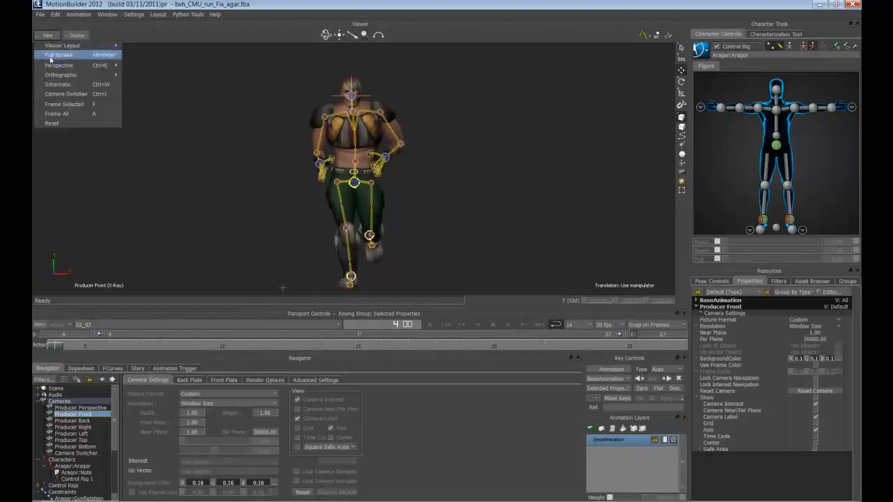
pyautogui.moveTo(63, 65)
pyautogui.click(137, 67)
pyautogui.keyDown('shift'); pyautogui.moveTo(447, 198); pyautogui.dragTo(486, 191); pyautogui.keyUp('shift')
pyautogui.click(509, 326)
pyautogui.keyDown('ctrl'); pyautogui.keyDown('shift'); pyautogui.moveTo(482, 241); pyautogui.dragTo(504, 225); pyautogui.keyUp('shift'); pyautogui.keyUp('ctrl')
pyautogui.click(493, 324)
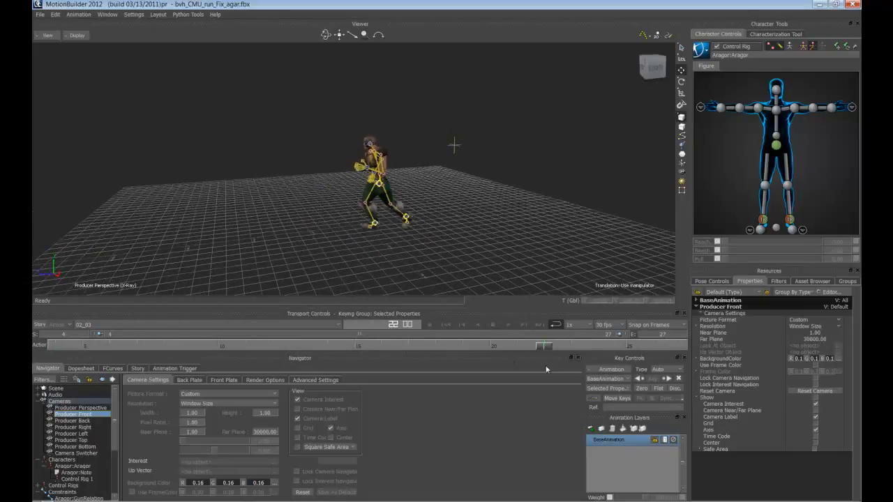
pyautogui.moveTo(544, 349); pyautogui.dragTo(36, 317)
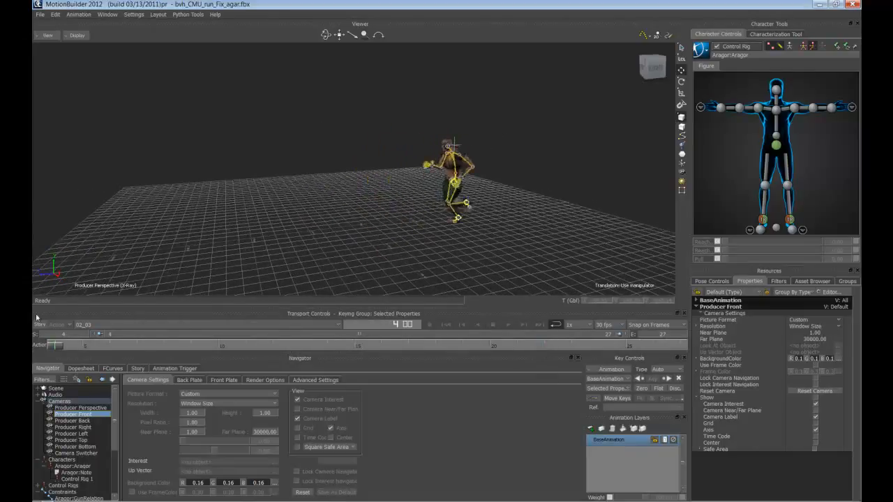
# Step: Move the Null far ahead of the running character along the global Z axis, to about Z 1493
pyautogui.scroll(-4, 418, 211)
pyautogui.keyDown('ctrl'); pyautogui.keyDown('shift'); pyautogui.moveTo(418, 211); pyautogui.dragTo(508, 202); pyautogui.keyUp('shift'); pyautogui.keyUp('ctrl')
pyautogui.click(458, 153)
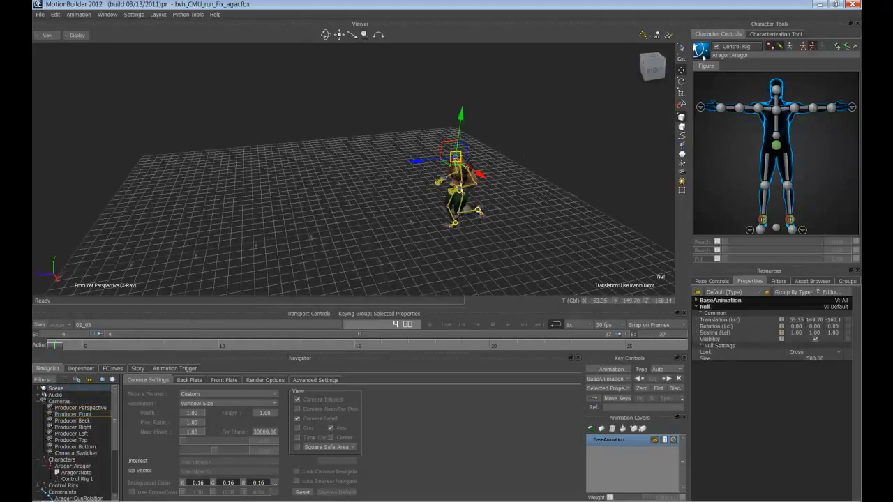
pyautogui.moveTo(424, 161); pyautogui.dragTo(315, 141)
pyautogui.keyDown('ctrl'); pyautogui.moveTo(531, 200); pyautogui.dragTo(98, 189); pyautogui.keyUp('ctrl')
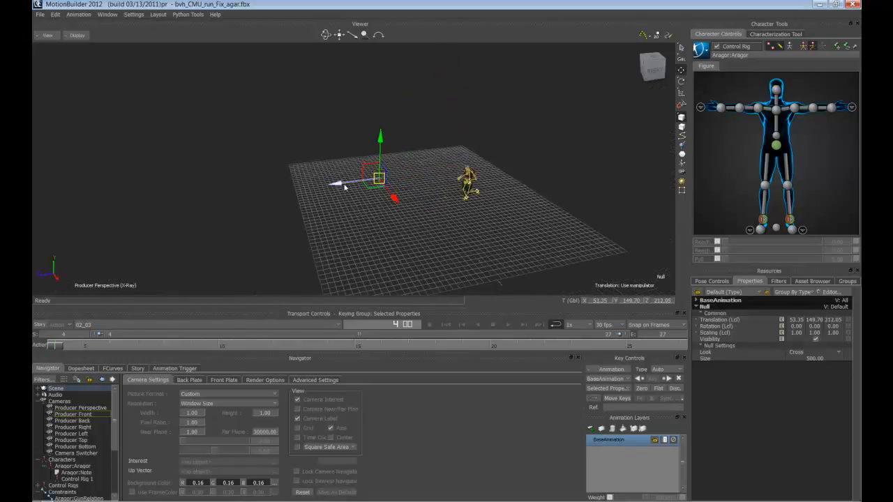
pyautogui.keyDown('shift'); pyautogui.moveTo(211, 241); pyautogui.dragTo(299, 195); pyautogui.keyUp('shift')
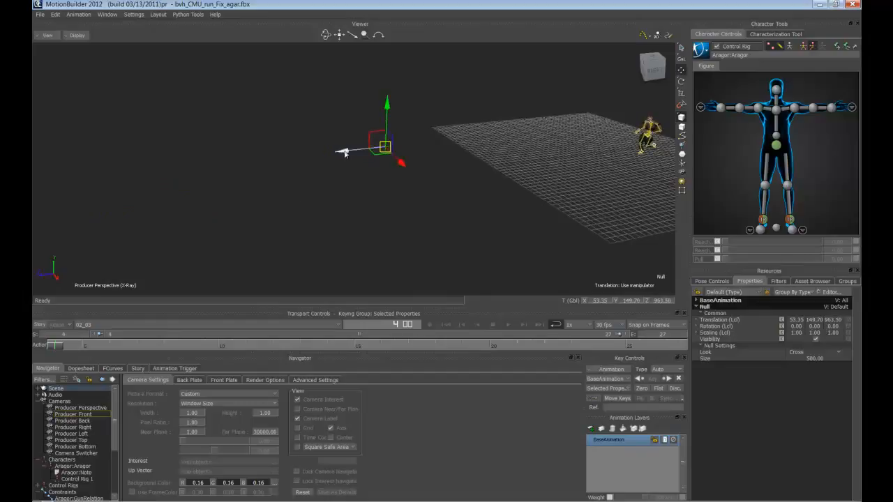
pyautogui.moveTo(346, 154); pyautogui.dragTo(159, 179)
pyautogui.keyDown('shift'); pyautogui.moveTo(507, 190); pyautogui.dragTo(474, 202); pyautogui.keyUp('shift')
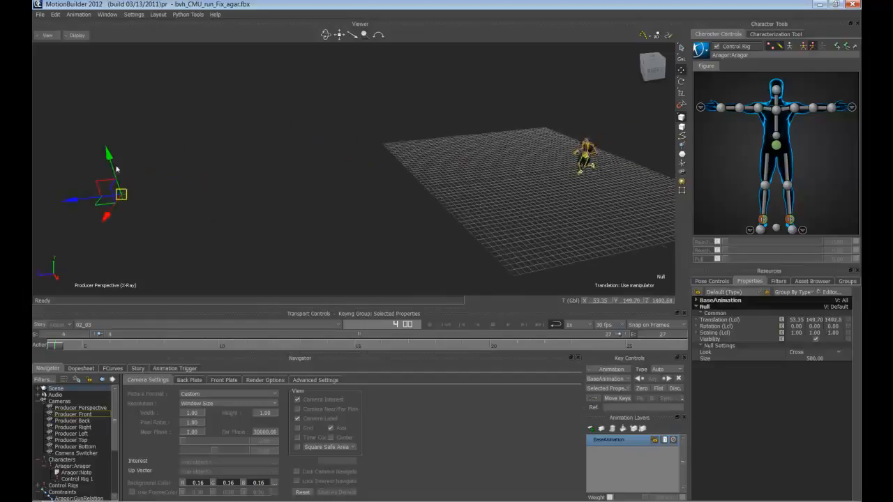
# Step: Switch back to the Producer Front camera, play the run against the Null, return to frame 4 and deselect the Null
pyautogui.click(48, 35)
pyautogui.moveTo(60, 66)
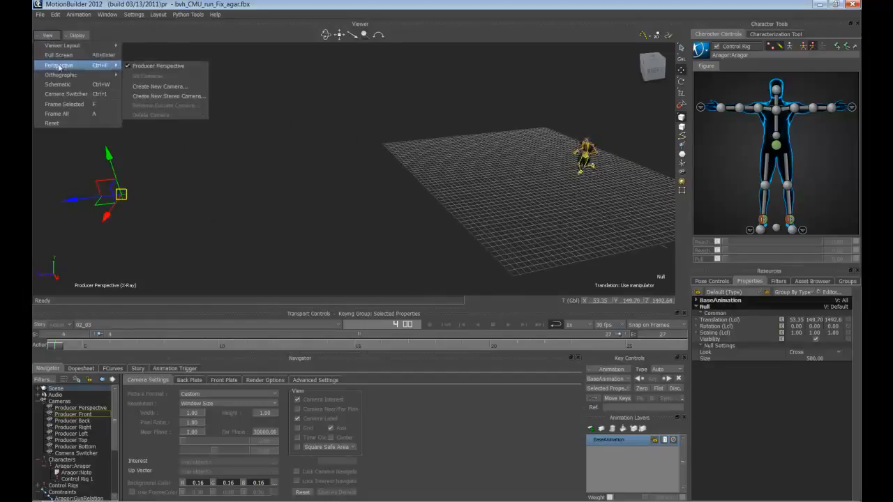
pyautogui.moveTo(93, 76)
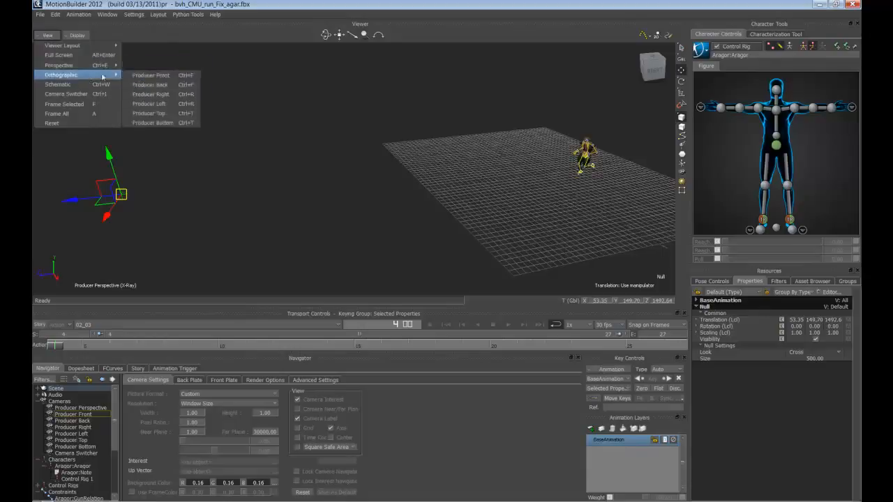
pyautogui.click(147, 75)
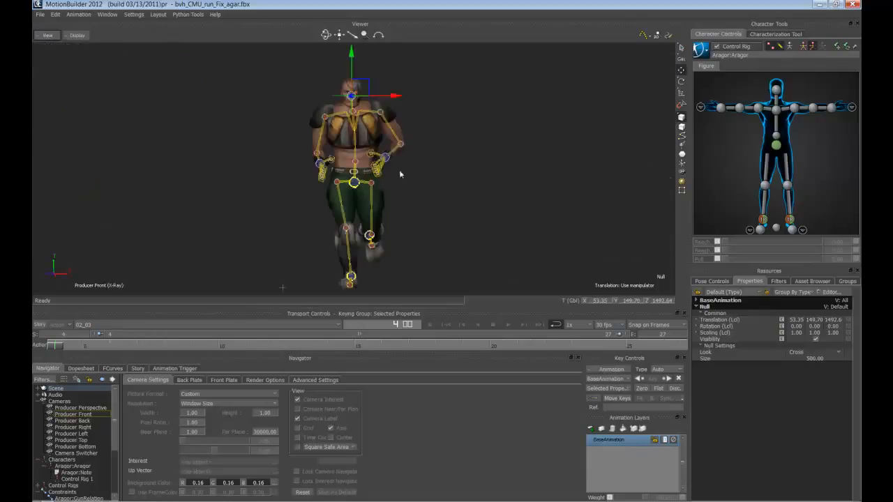
pyautogui.click(494, 324)
pyautogui.moveTo(192, 347); pyautogui.dragTo(53, 347)
pyautogui.click(499, 195)
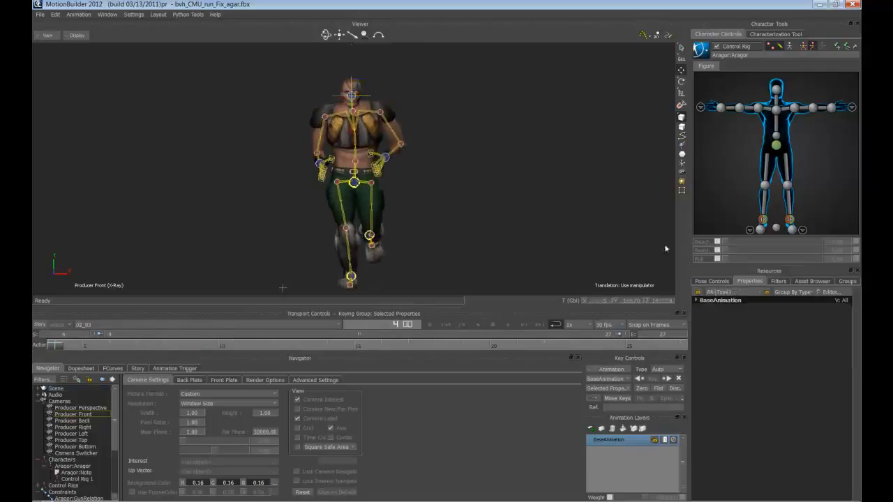
# Step: Add an Aim constraint from the constraint templates to the scene and set the Null as its source object
pyautogui.click(812, 281)
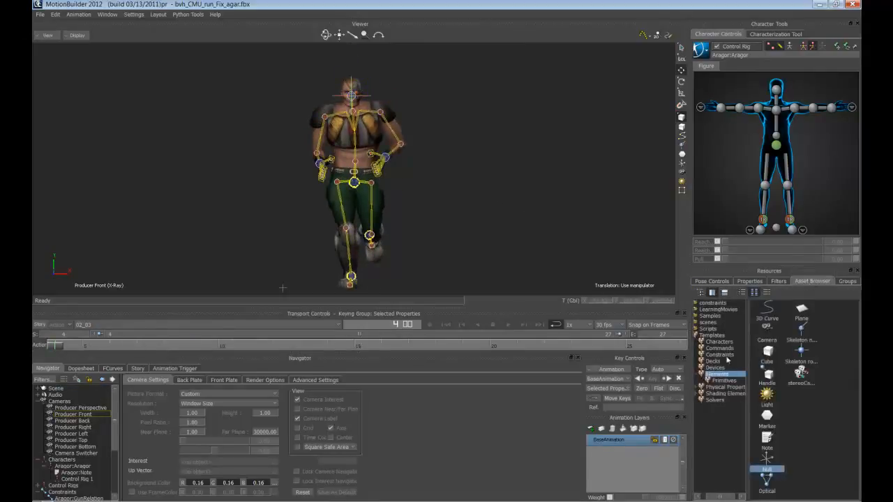
pyautogui.click(720, 355)
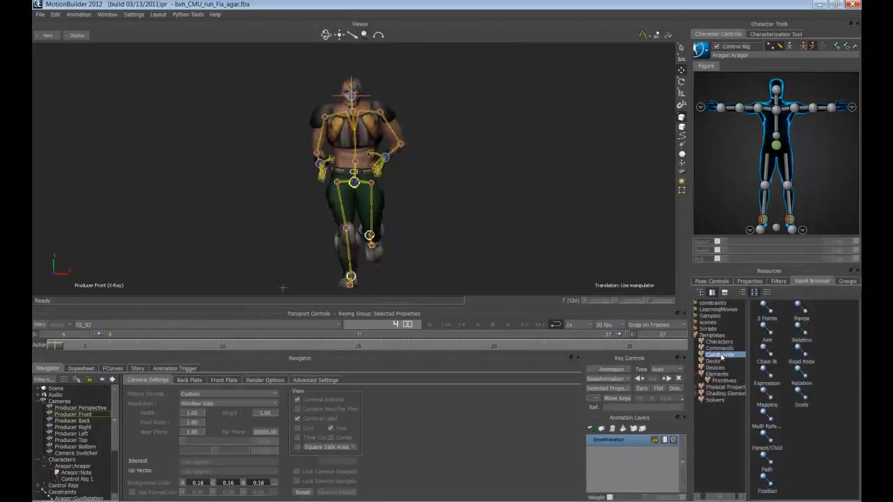
pyautogui.click(765, 328)
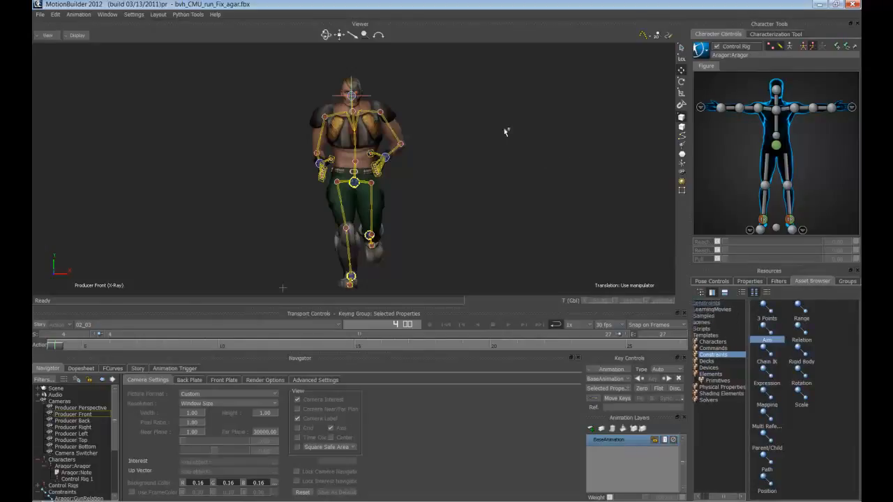
pyautogui.click(354, 82)
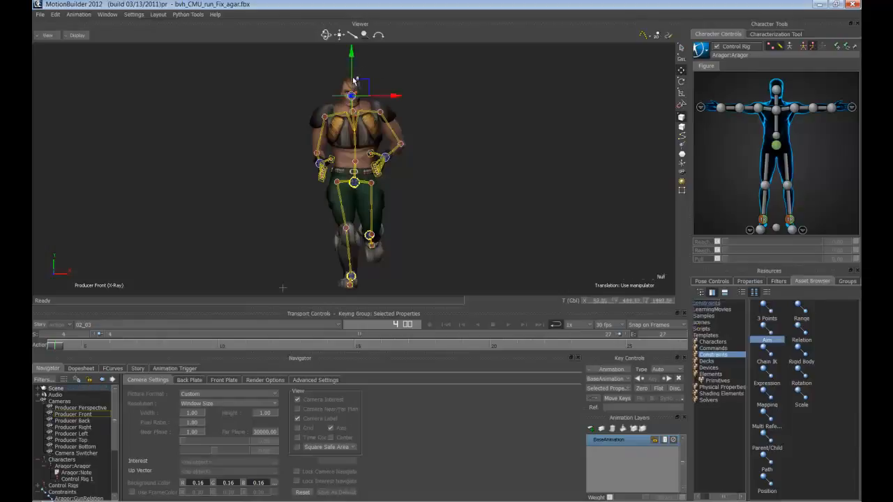
pyautogui.moveTo(353, 82); pyautogui.dragTo(353, 82)
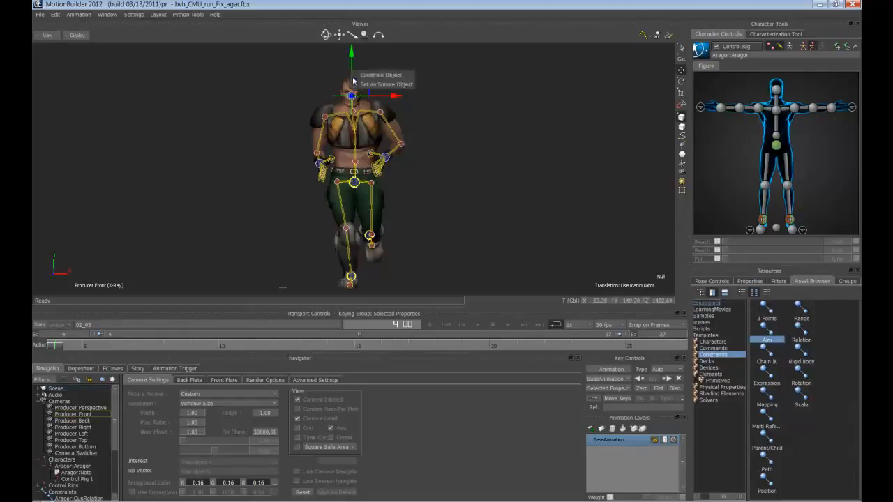
pyautogui.click(388, 84)
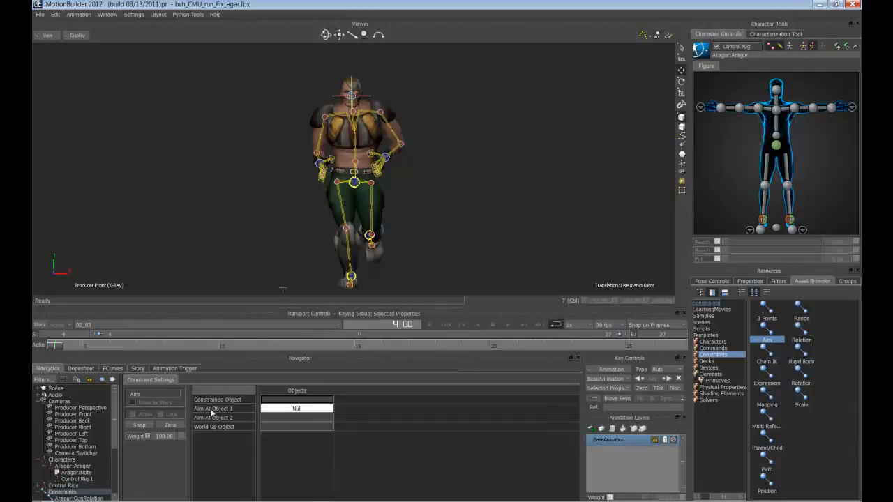
# Step: Assign the character's HeadEffector as the Aim constraint's Constrained Object and activate the constraint with Snap
pyautogui.click(778, 93)
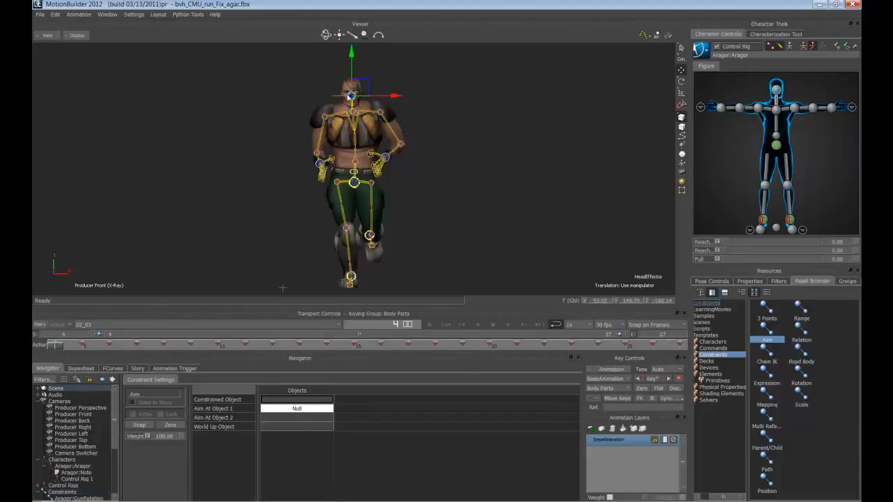
pyautogui.click(681, 72)
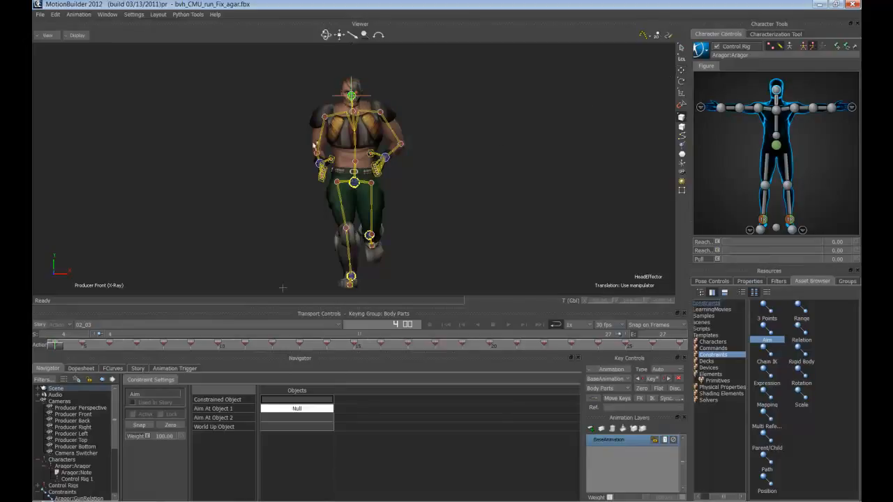
pyautogui.keyDown('alt'); pyautogui.moveTo(264, 410); pyautogui.dragTo(275, 402); pyautogui.keyUp('alt')
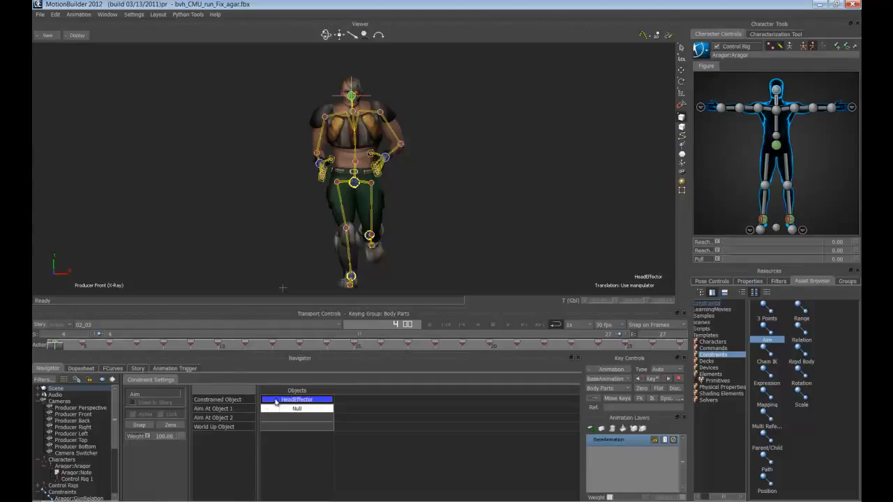
pyautogui.click(140, 426)
# Step: Play the run with the Aim constraint active, stop it and return to frame 4
pyautogui.click(508, 325)
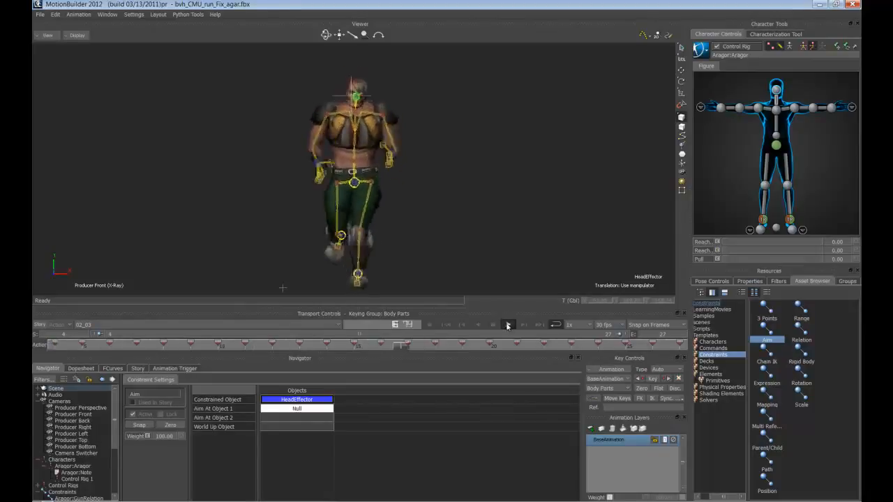
pyautogui.click(493, 325)
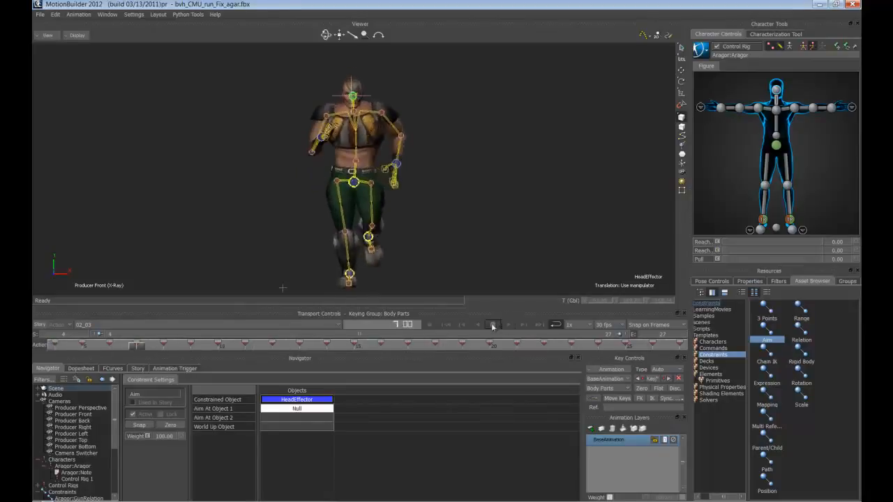
pyautogui.moveTo(139, 349); pyautogui.dragTo(56, 346)
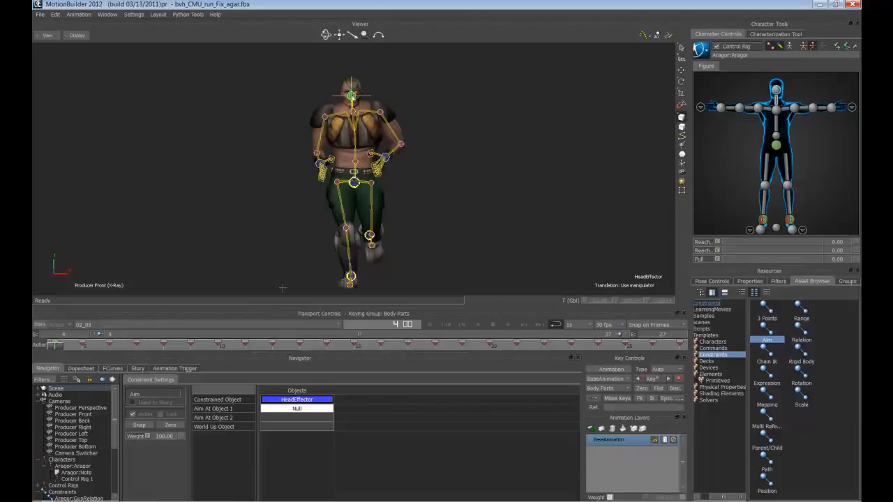
# Step: Set both Reach values of the head effector to 100 and key them at frame 4
pyautogui.moveTo(725, 242); pyautogui.dragTo(794, 249)
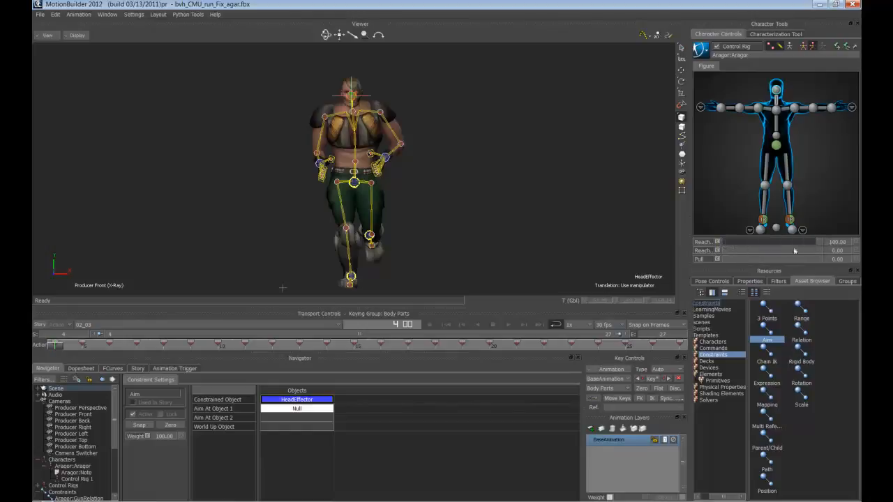
pyautogui.moveTo(730, 256); pyautogui.dragTo(832, 254)
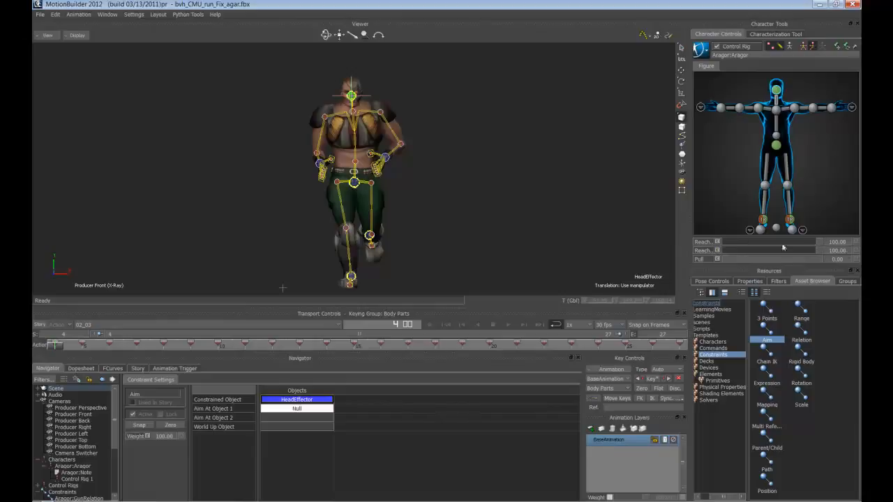
pyautogui.click(717, 242)
pyautogui.click(717, 250)
# Step: Play the run with only models displayed, check it through the Producer Perspective camera facing the character, and stop playback
pyautogui.click(509, 325)
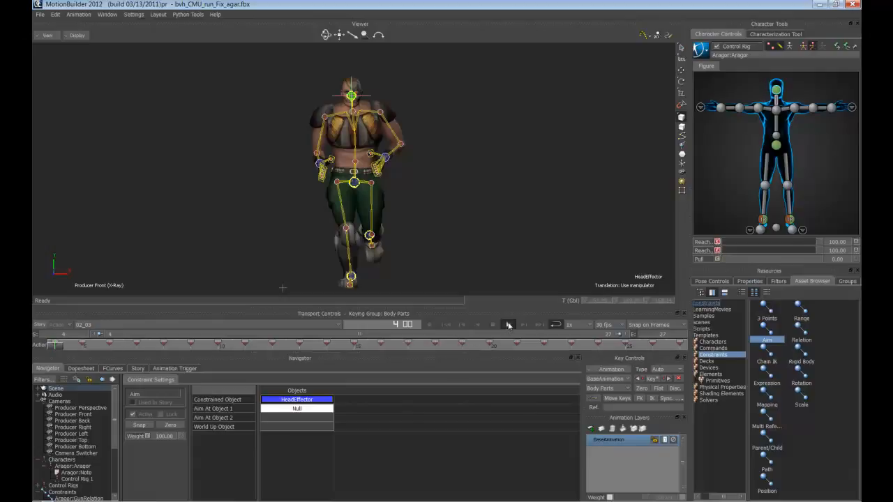
pyautogui.hotkey('ctrl', 'a')
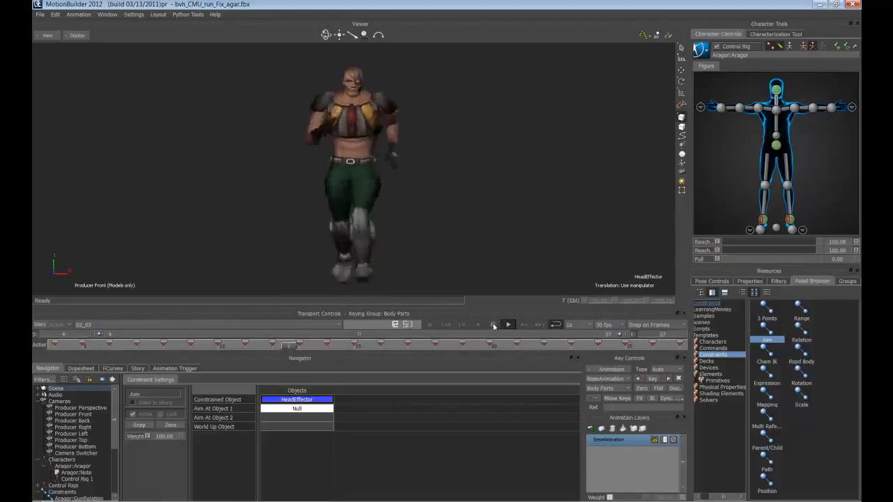
pyautogui.click(46, 36)
pyautogui.moveTo(60, 66)
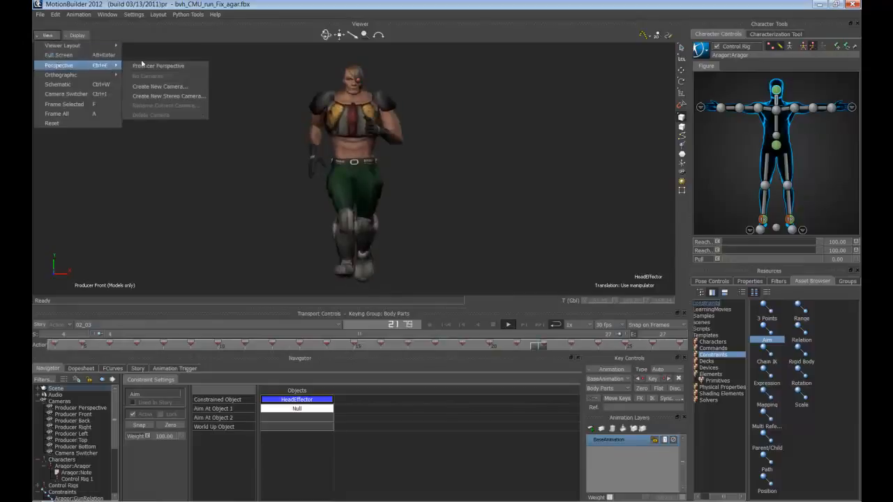
pyautogui.click(148, 67)
pyautogui.keyDown('shift'); pyautogui.moveTo(487, 218); pyautogui.dragTo(456, 186); pyautogui.keyUp('shift')
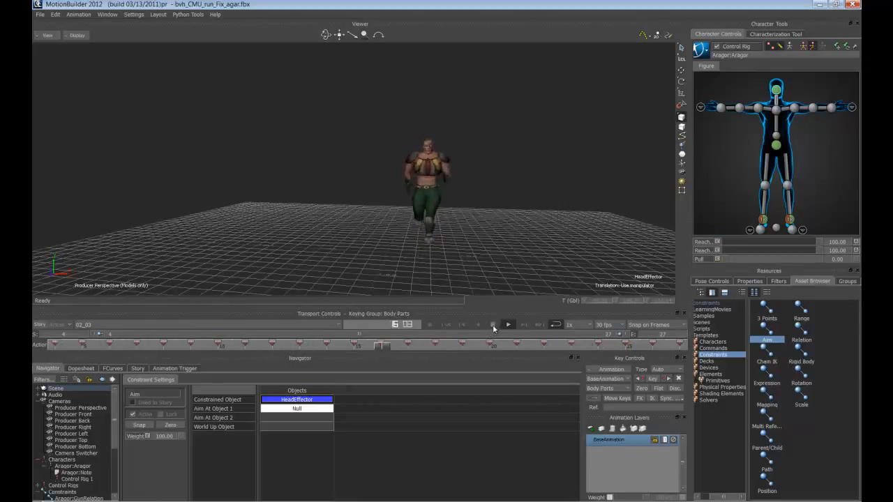
pyautogui.press('space')
# Step: Bake the character's animation to the skeleton and plot it back to the control rig
pyautogui.click(705, 54)
pyautogui.moveTo(725, 102)
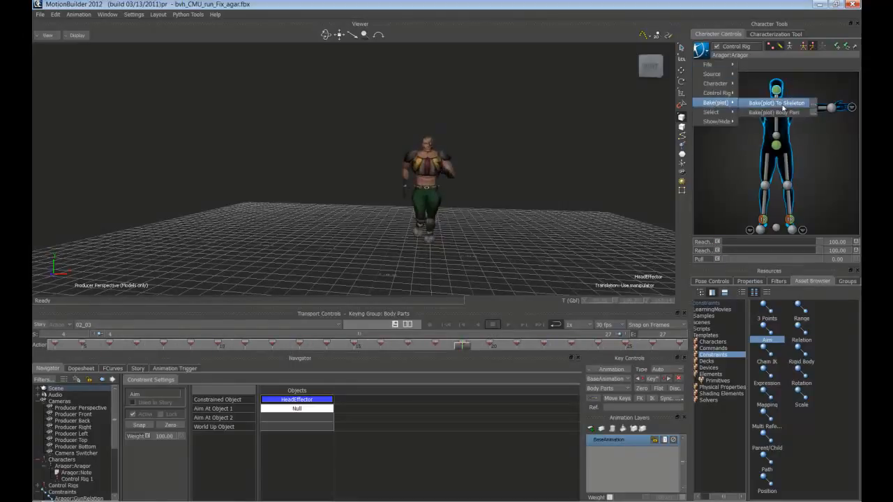
pyautogui.click(779, 103)
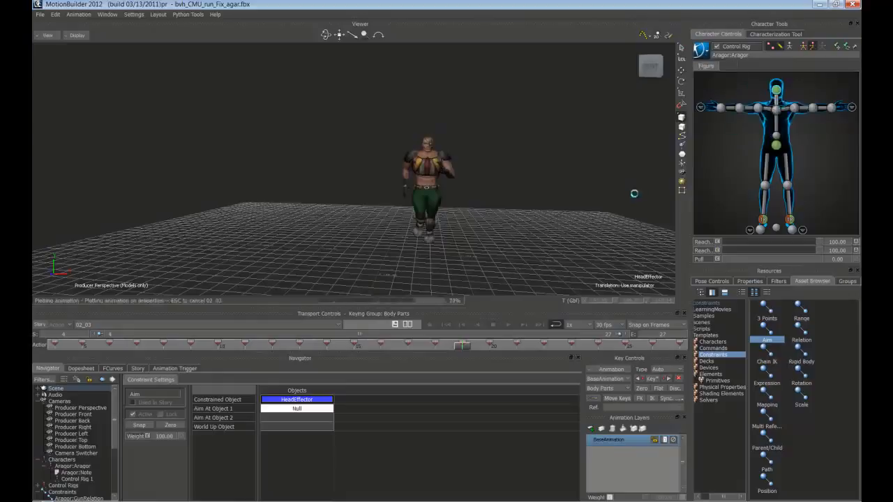
pyautogui.click(706, 53)
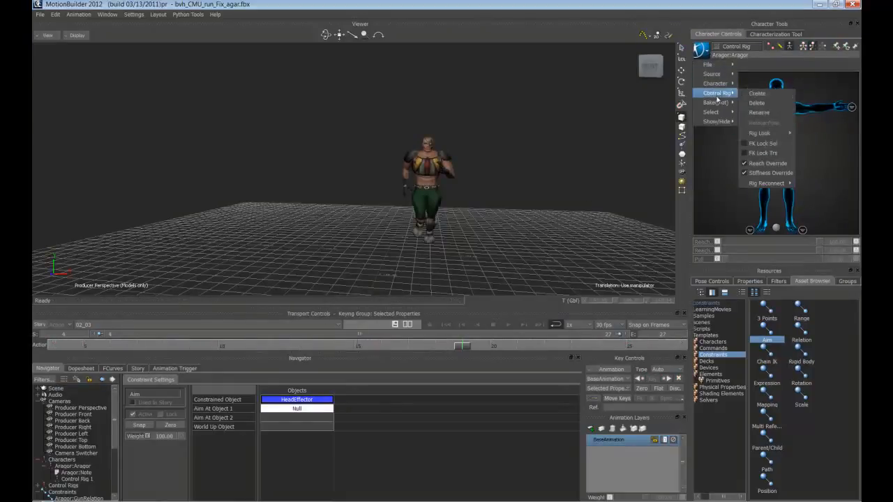
pyautogui.click(767, 106)
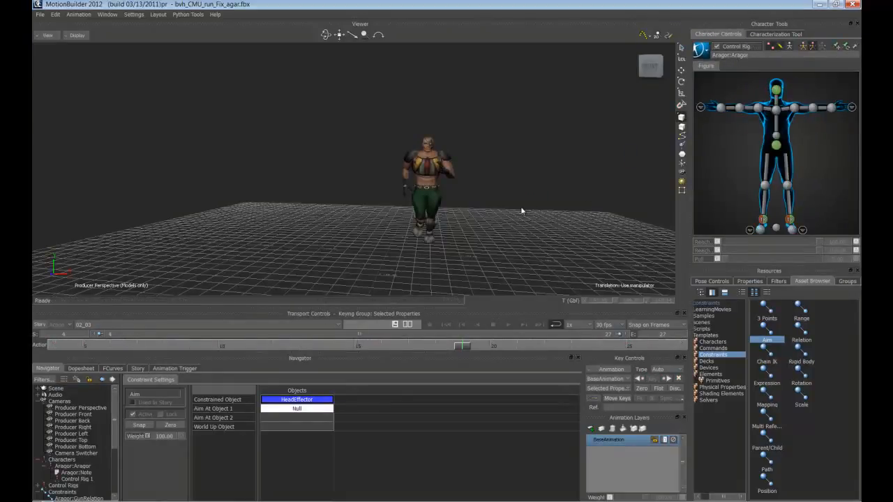
# Step: Restore X-Ray display and delete the Aim constraint from the scene, accepting the removal for all objects that use it
pyautogui.hotkey('ctrl', 'a')
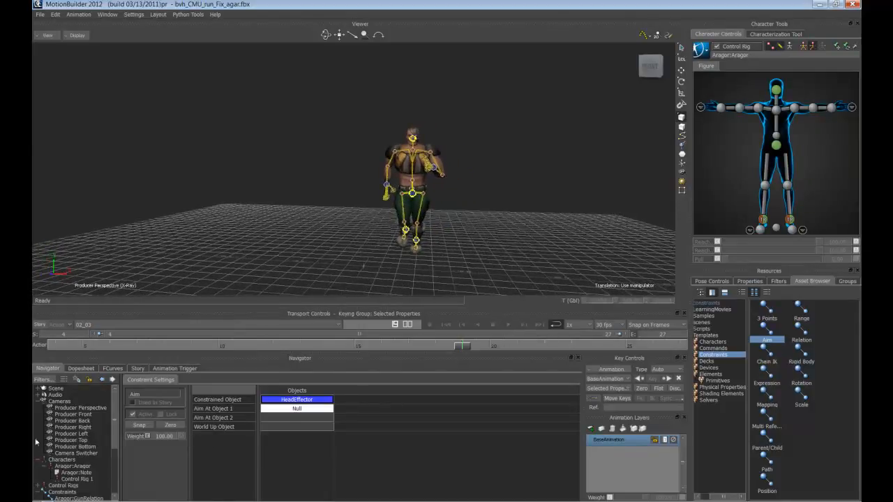
pyautogui.click(39, 402)
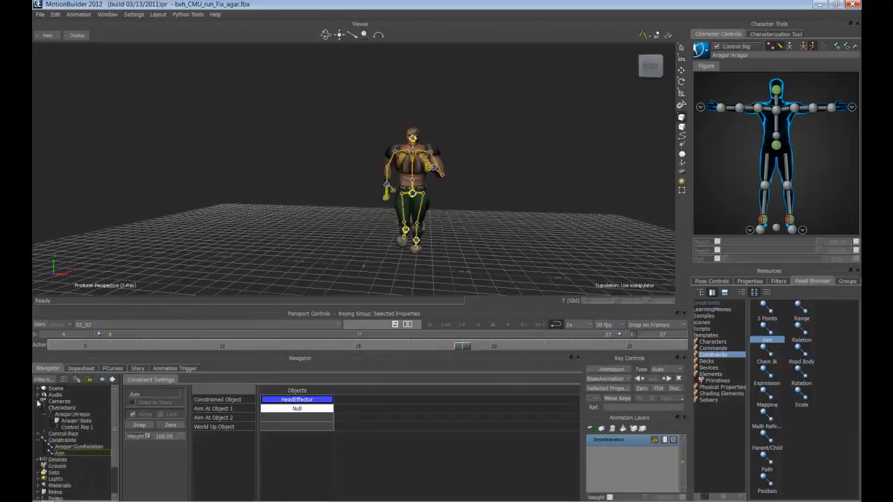
pyautogui.click(61, 453)
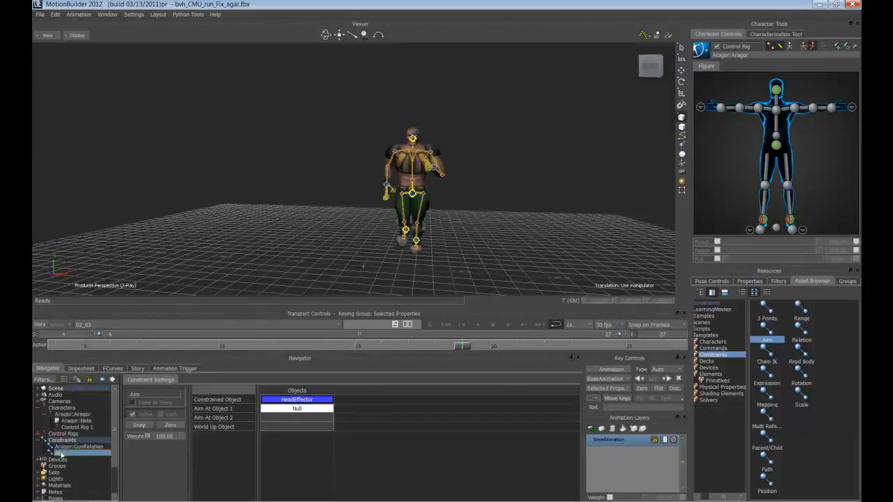
pyautogui.rightClick(61, 455)
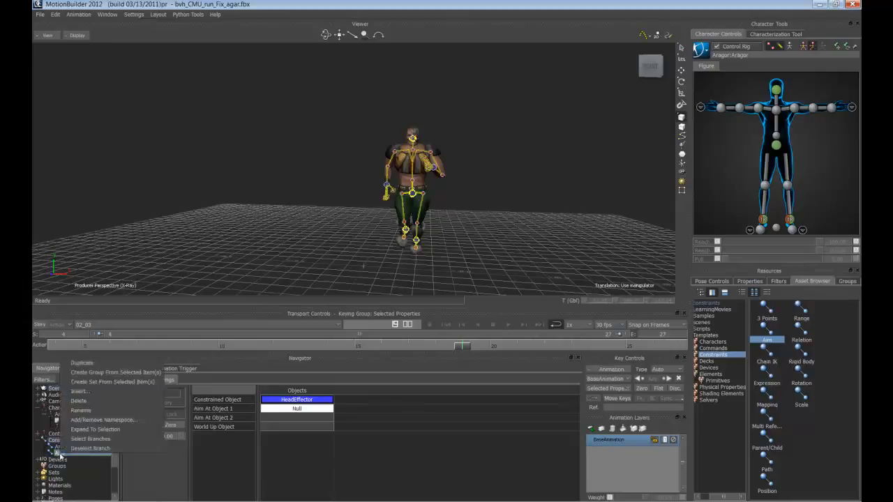
pyautogui.click(75, 404)
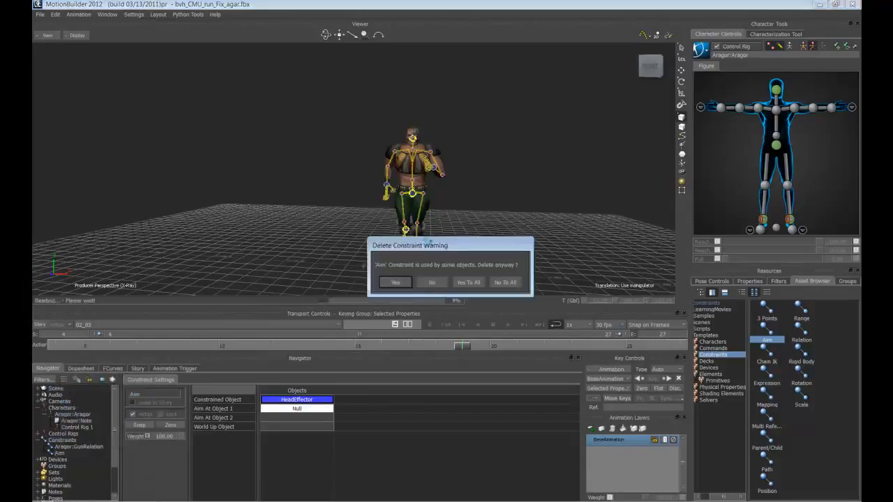
pyautogui.click(478, 282)
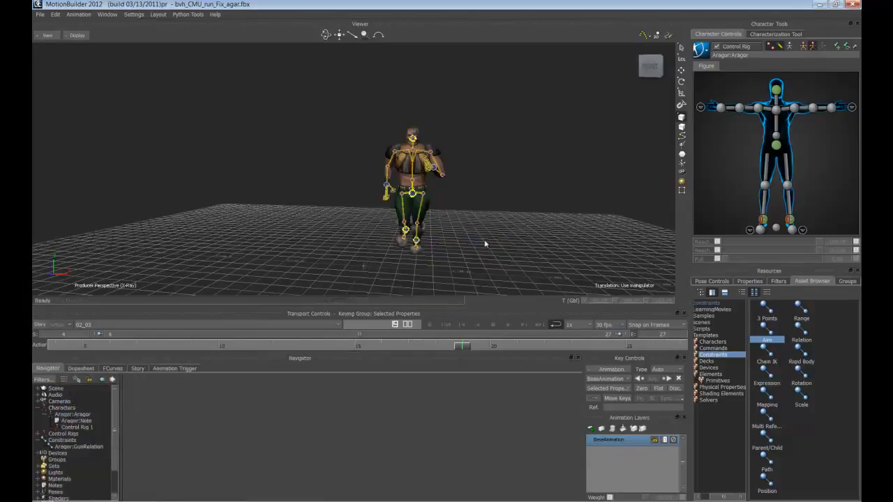